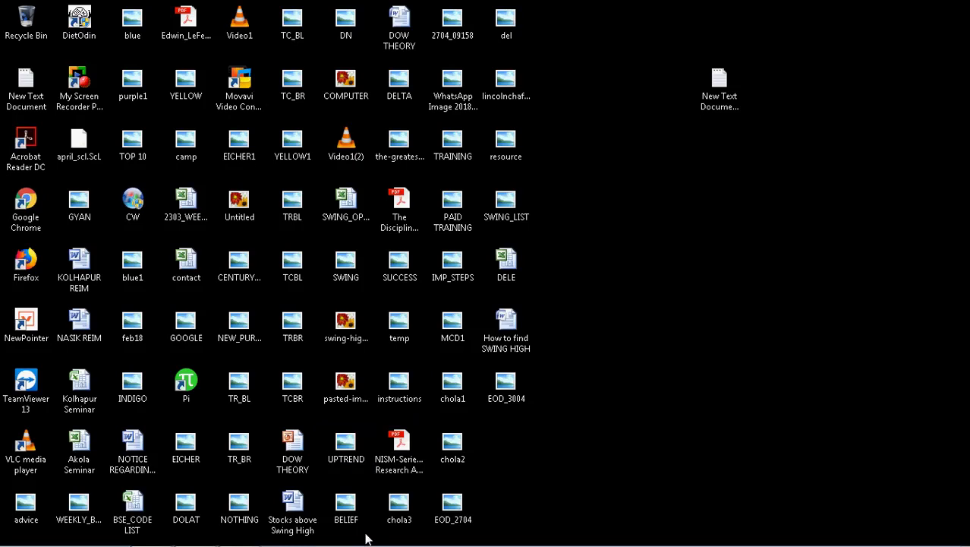
Read the GOOGLEFINANCE steps in Notepad, minimize it, and return to Google Drive in Chrome
mouse_move(366, 543)
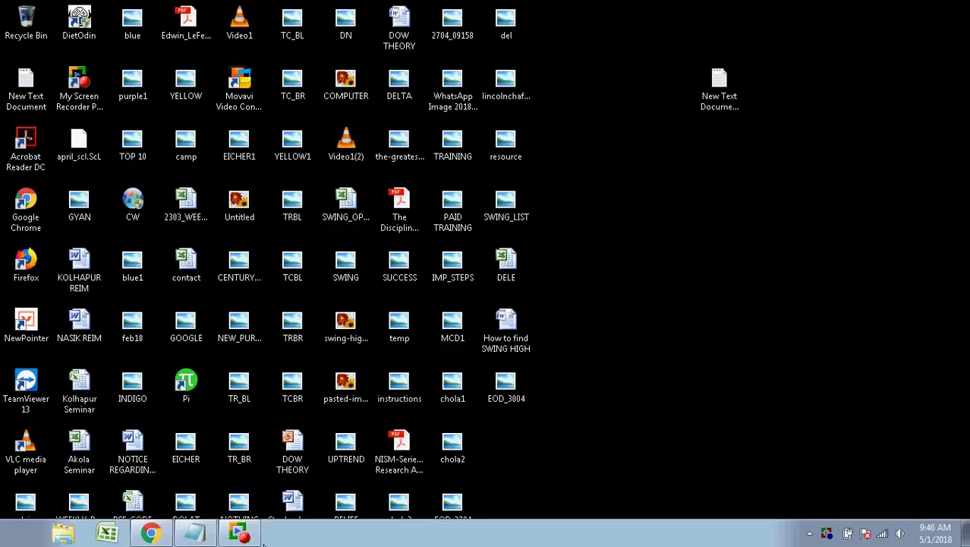
click(196, 535)
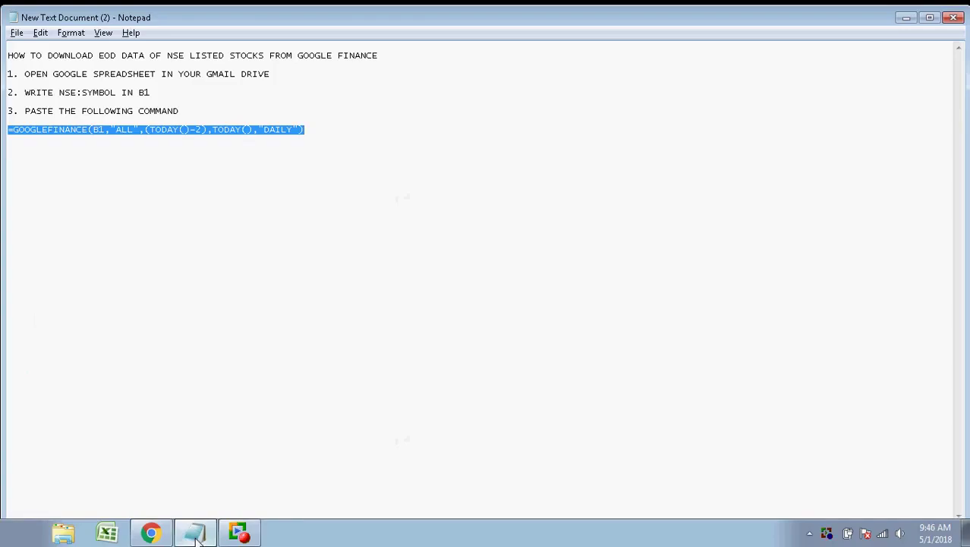
click(907, 18)
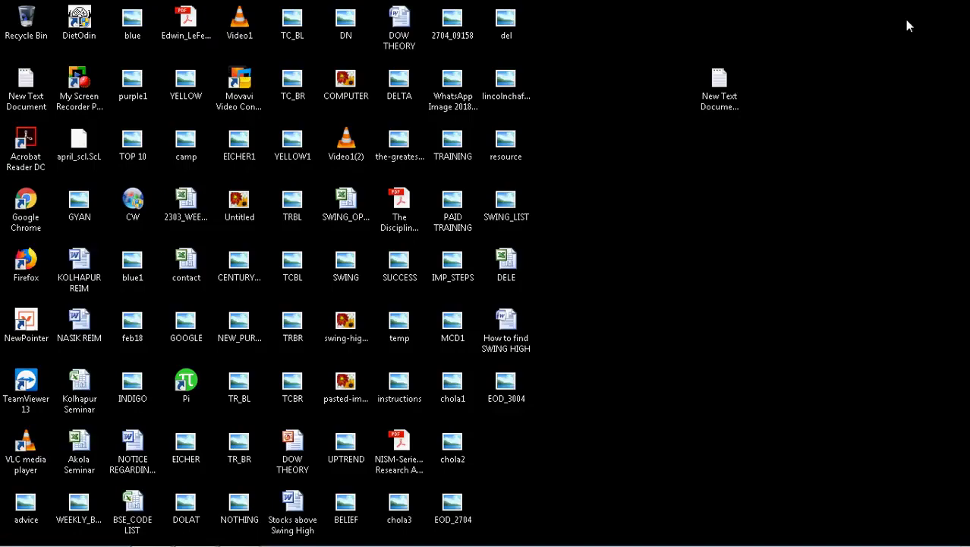
mouse_move(230, 540)
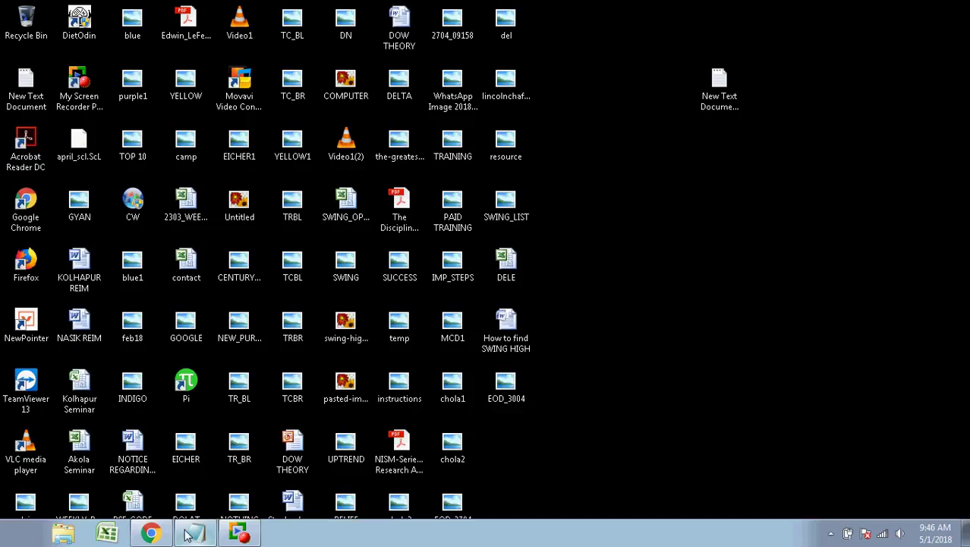
click(150, 535)
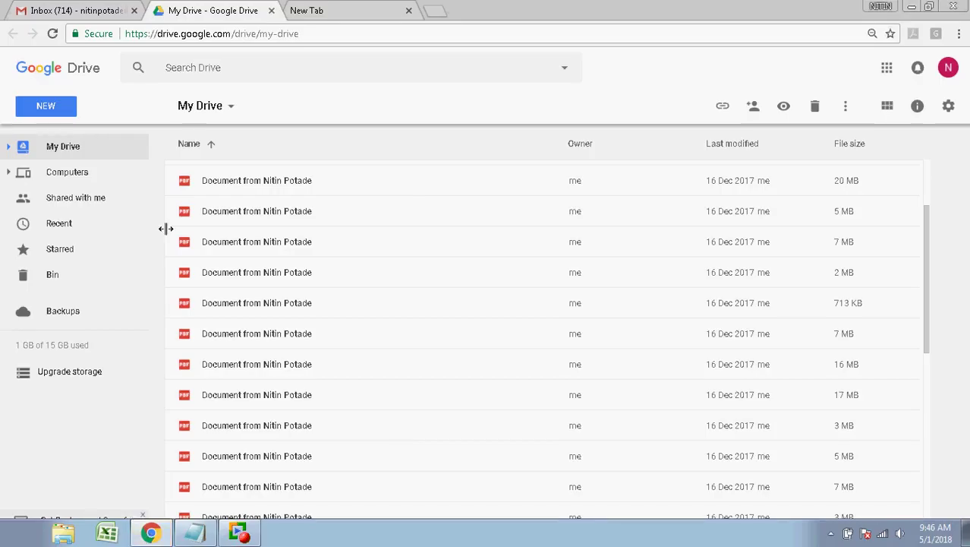
From the Google apps grid, go to Drive and make a blank Google Sheets file via New
click(885, 69)
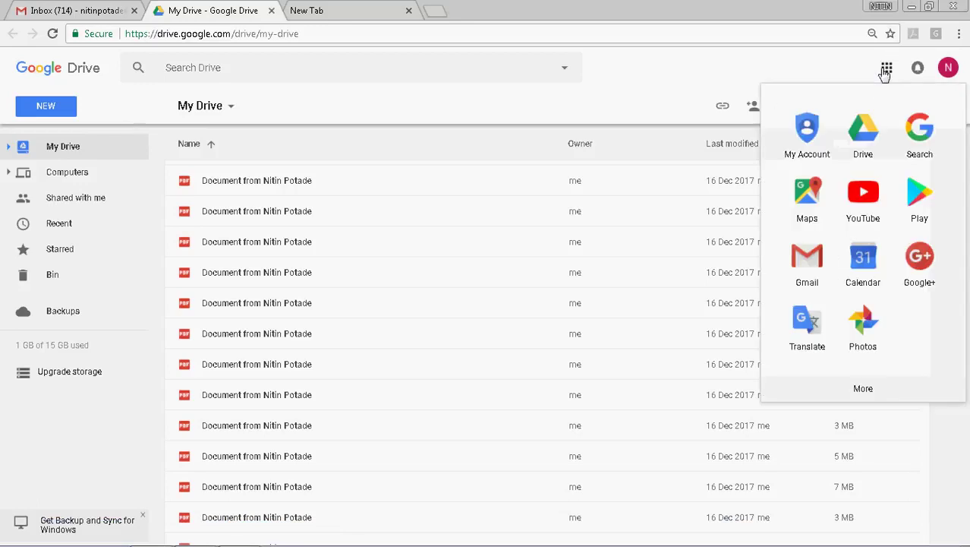
click(865, 131)
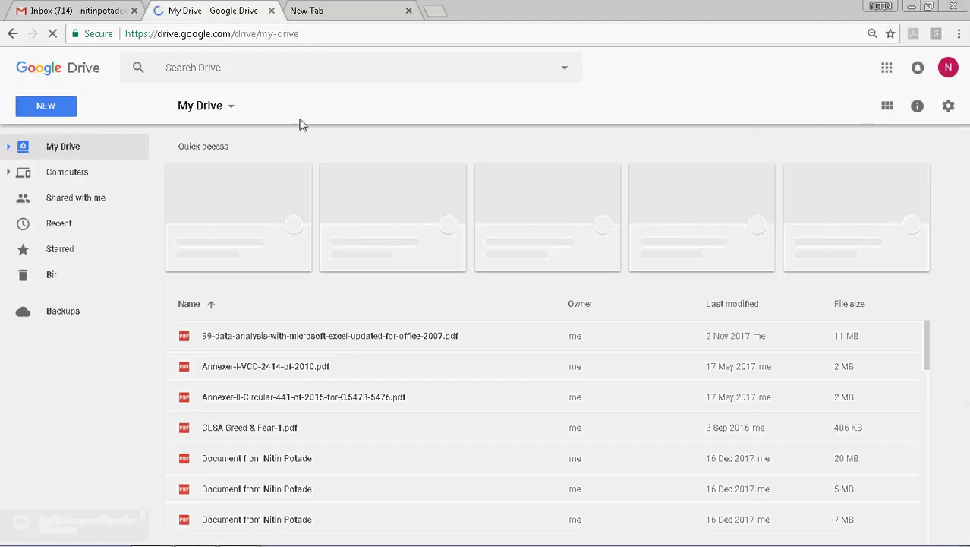
click(55, 115)
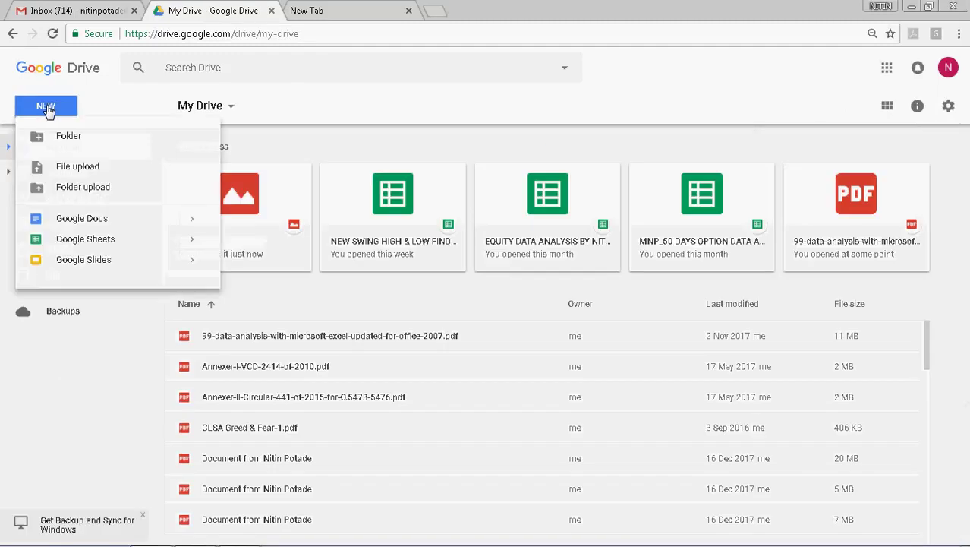
click(85, 240)
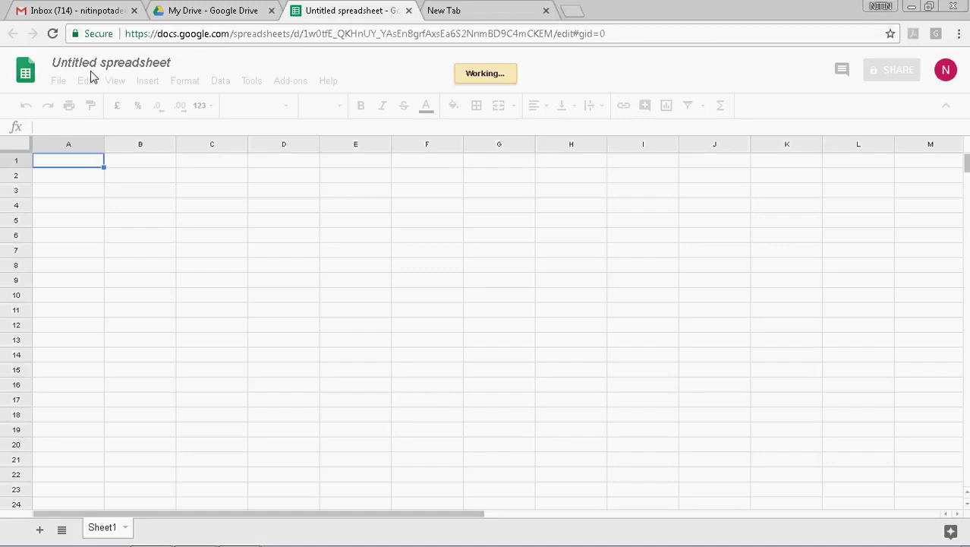
Enter the ticker NSE:SBIN in cell B1 and move on to C1
click(95, 64)
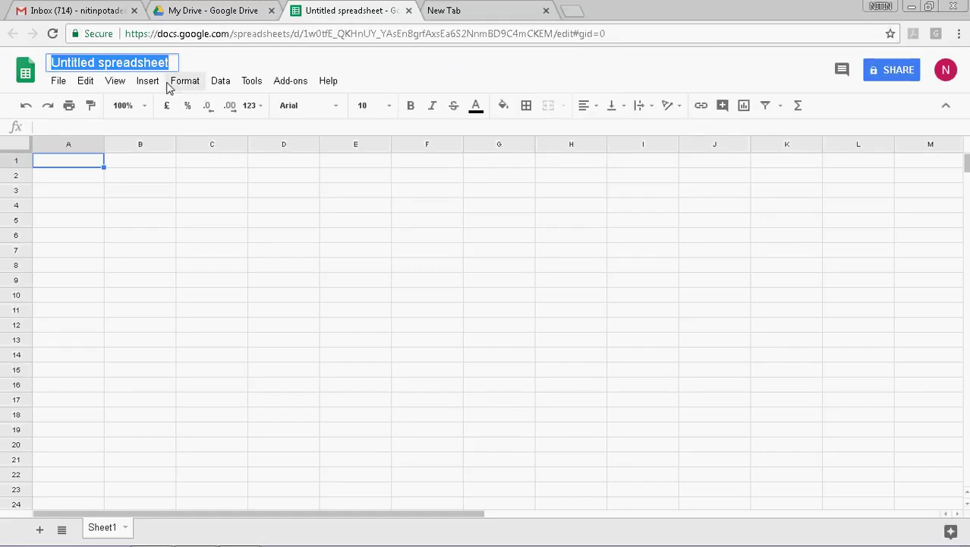
click(151, 166)
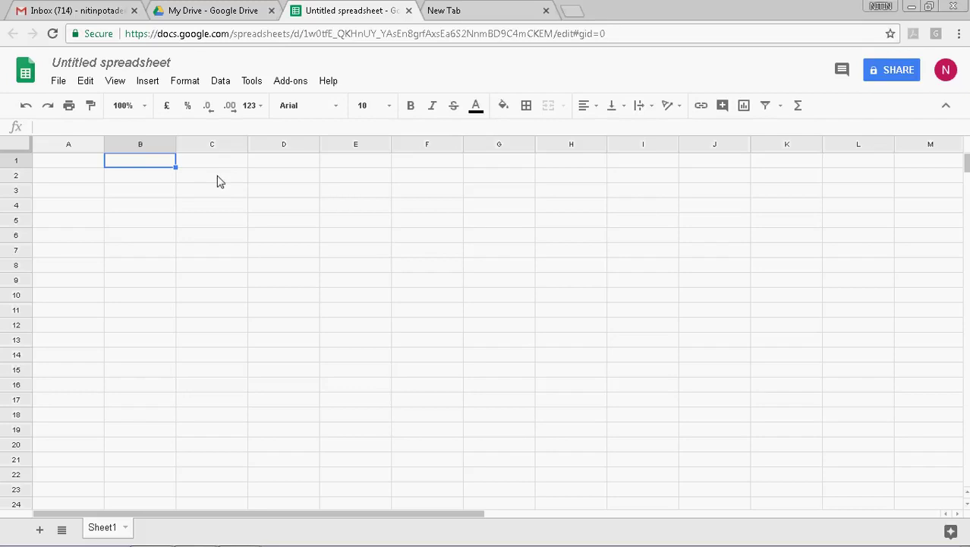
text(NSE)
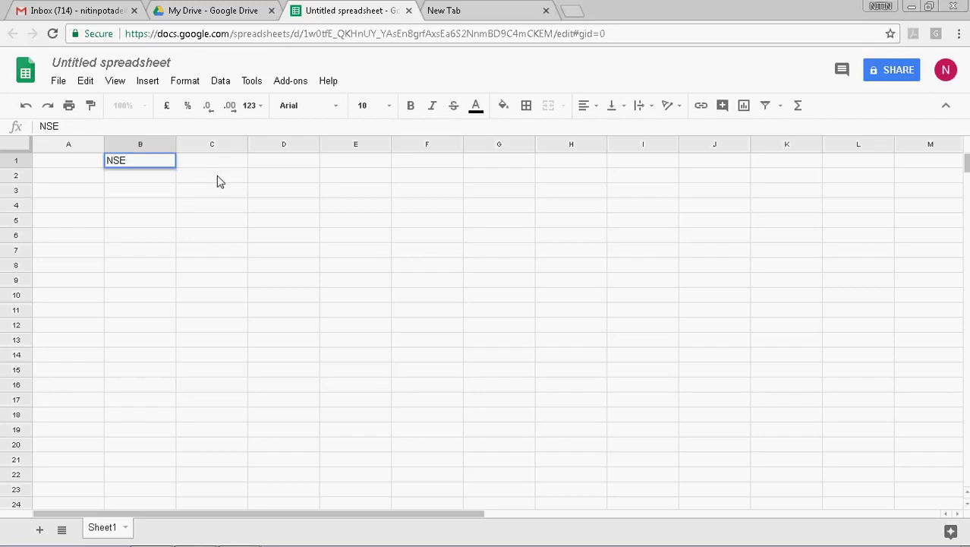
text(:S)
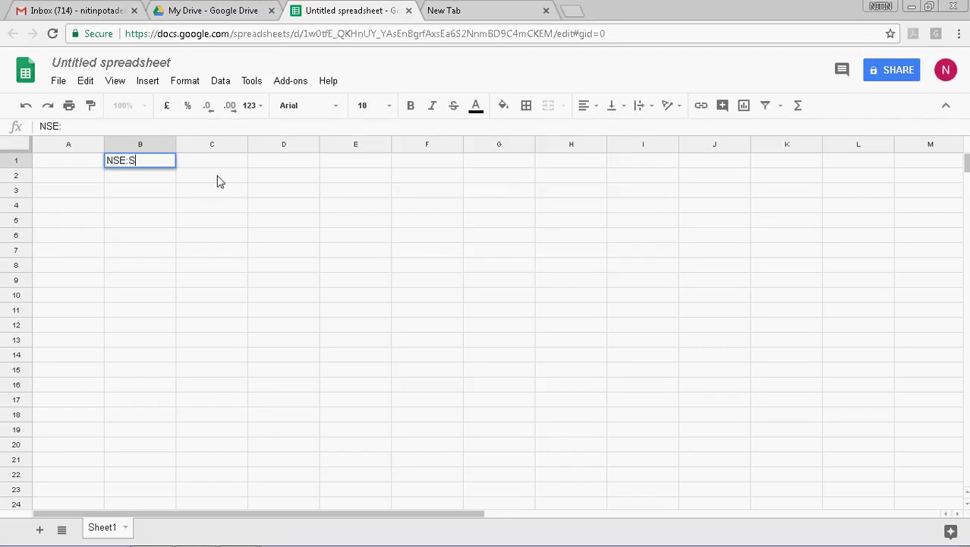
text(BIN)
click(212, 169)
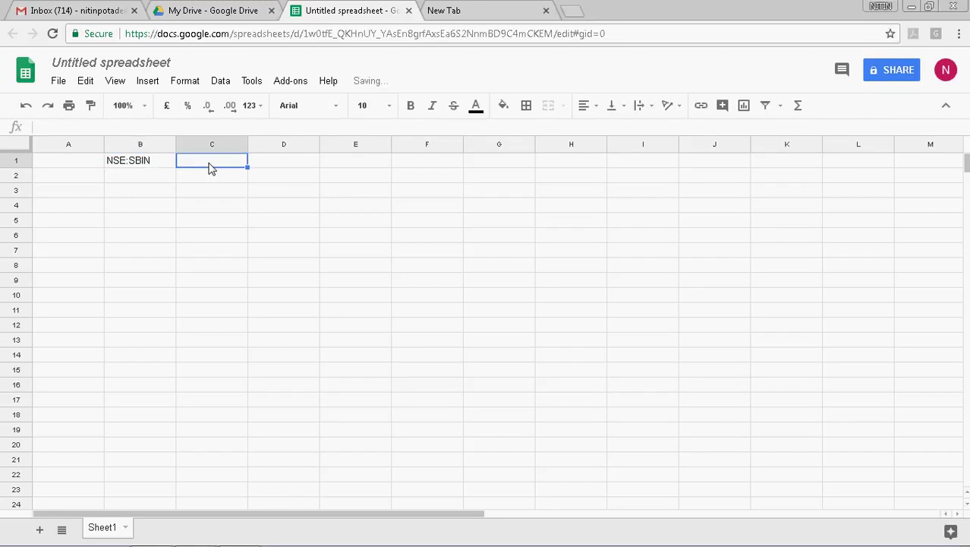
Copy the GOOGLEFINANCE formula line from the Notepad note, then minimize Notepad
click(196, 534)
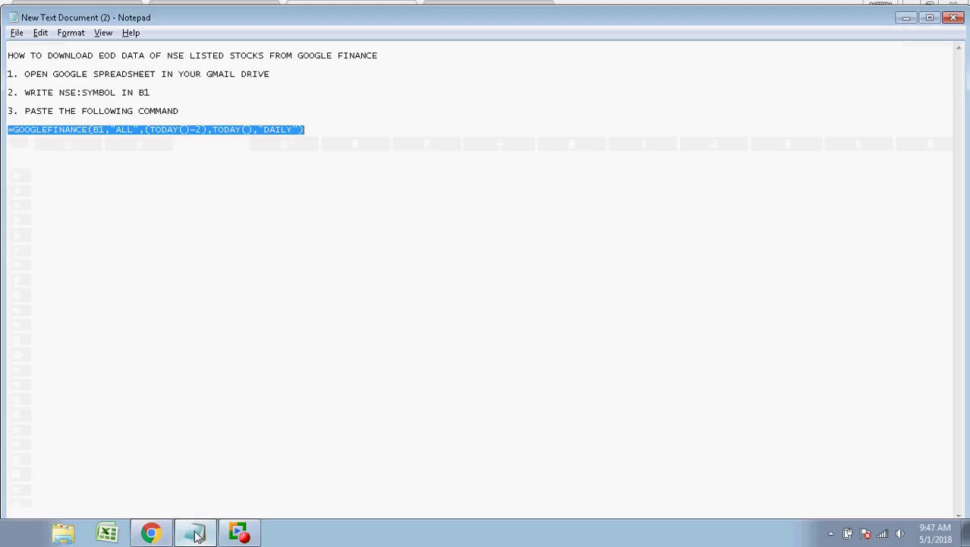
right_click(189, 135)
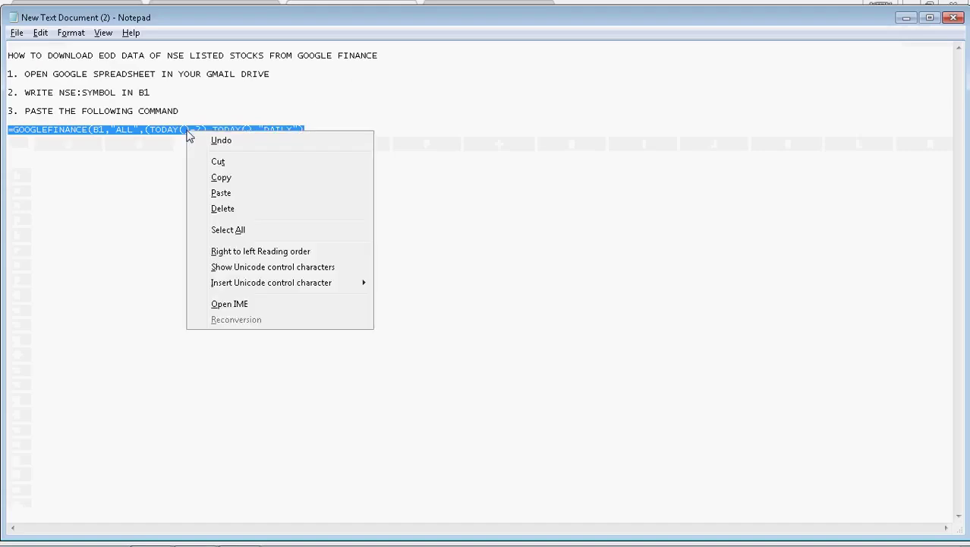
click(224, 179)
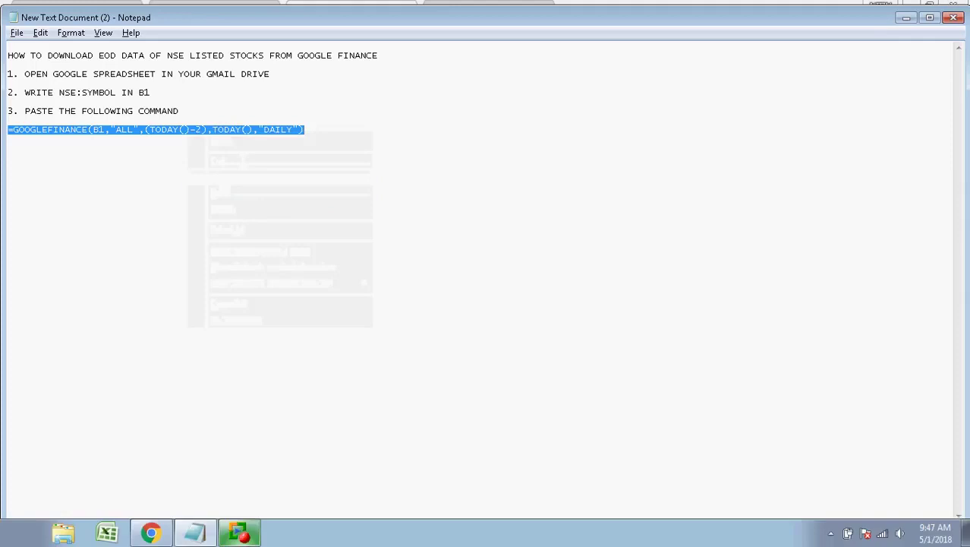
click(906, 17)
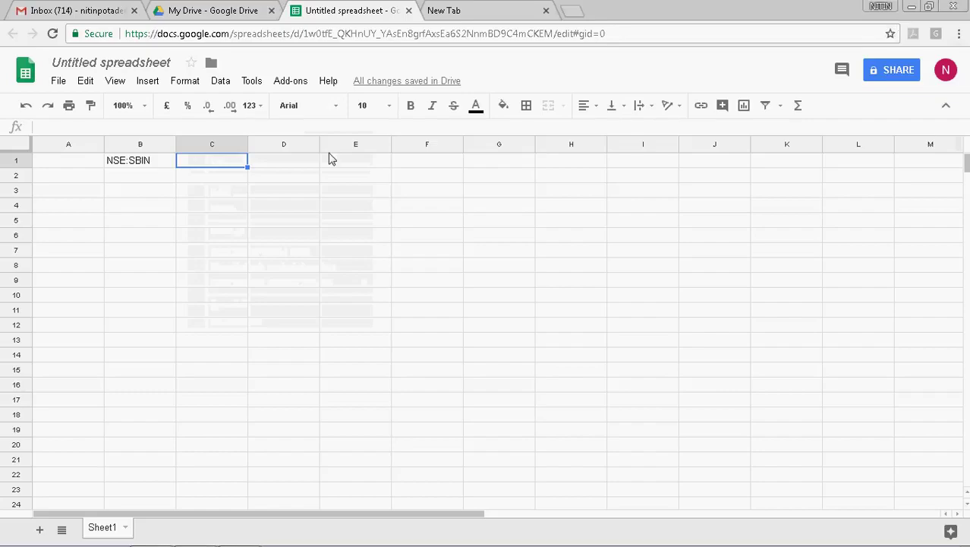
Paste the copied GOOGLEFINANCE formula at C1, undoing the first attempt and pasting again
right_click(216, 161)
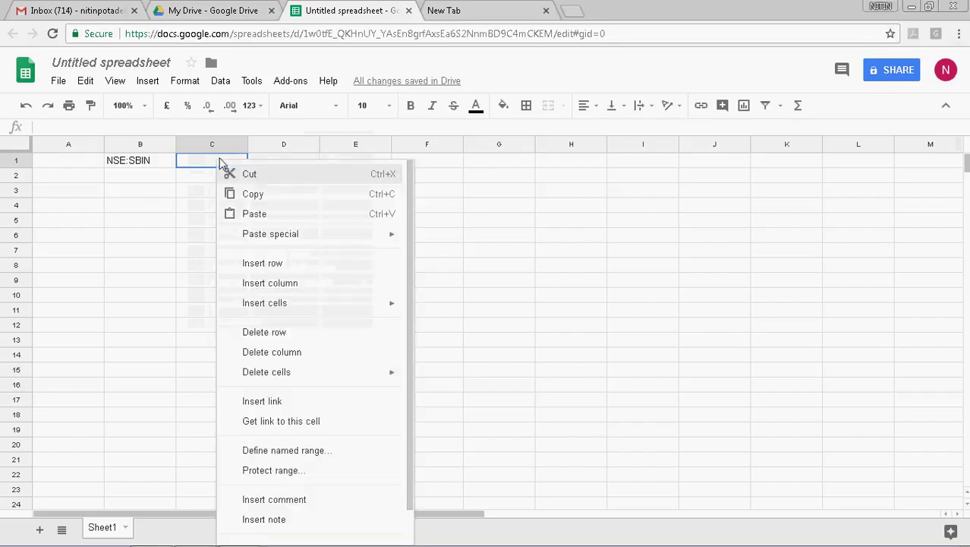
click(255, 215)
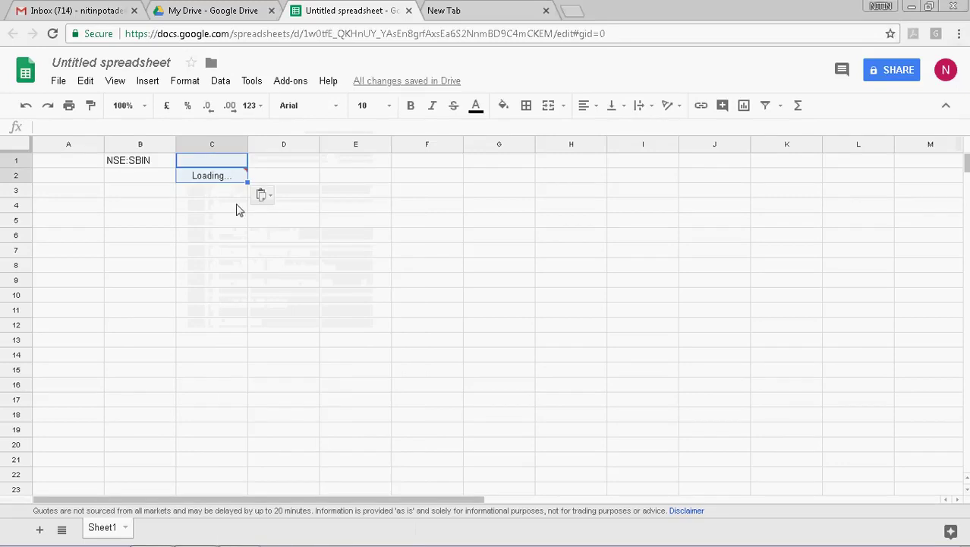
key(ctrl+z)
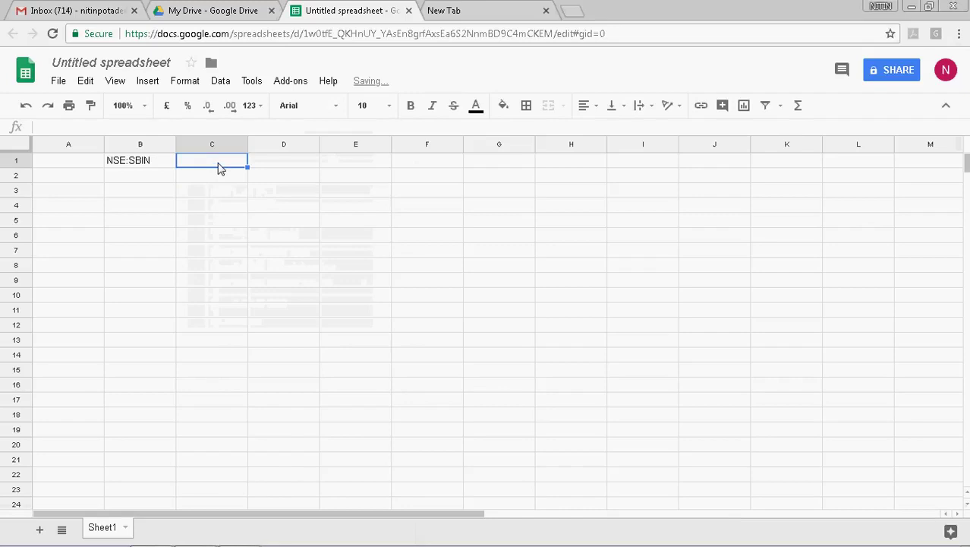
right_click(218, 168)
click(257, 218)
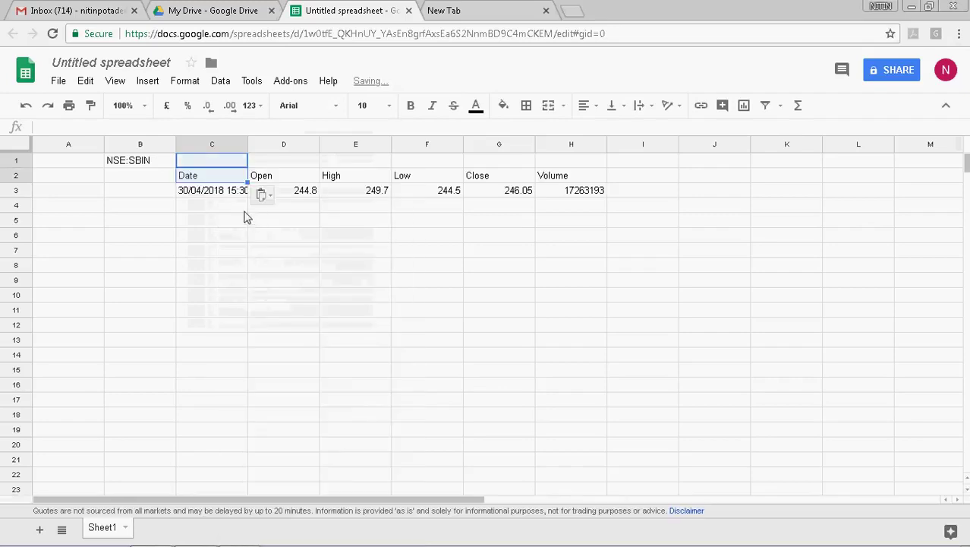
Check the returned Date/Open/High/Low/Close/Volume cells, the B1 symbol, and C2's formula
click(208, 191)
click(184, 174)
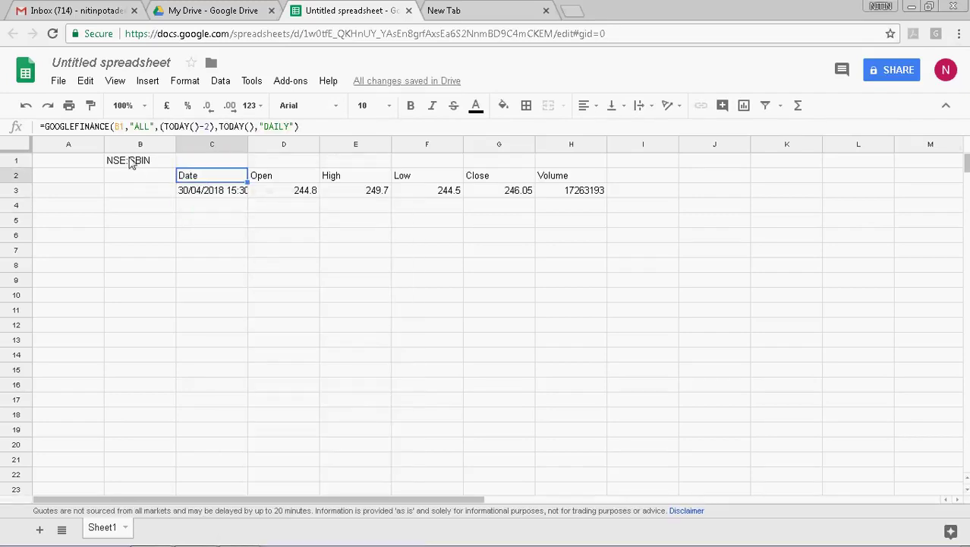
click(132, 164)
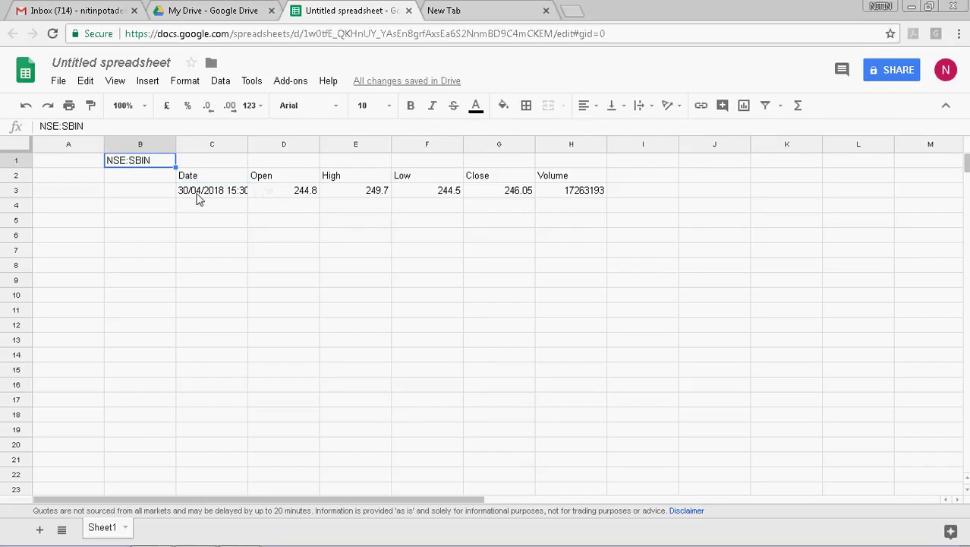
click(204, 177)
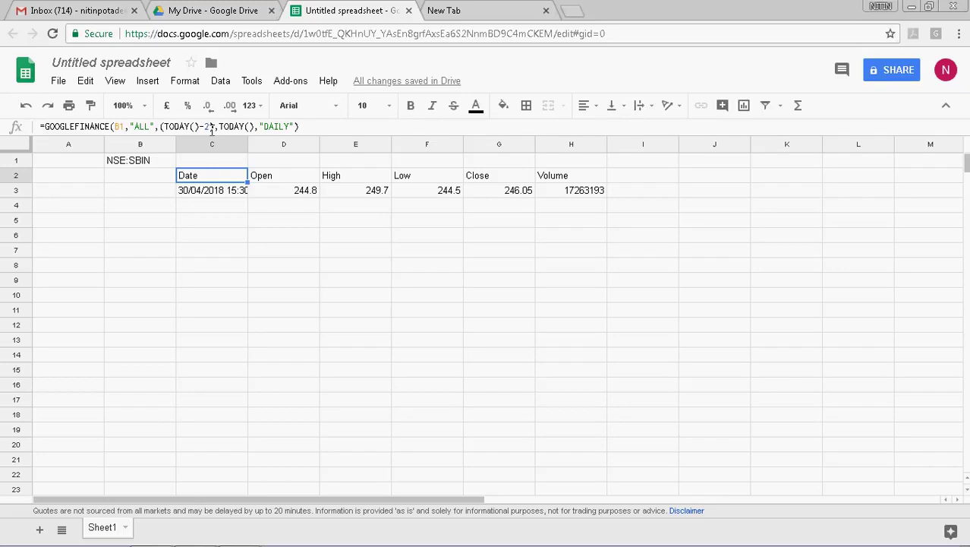
Edit the formula's day offset so the period reaches five days back, giving two daily rows
double_click(205, 126)
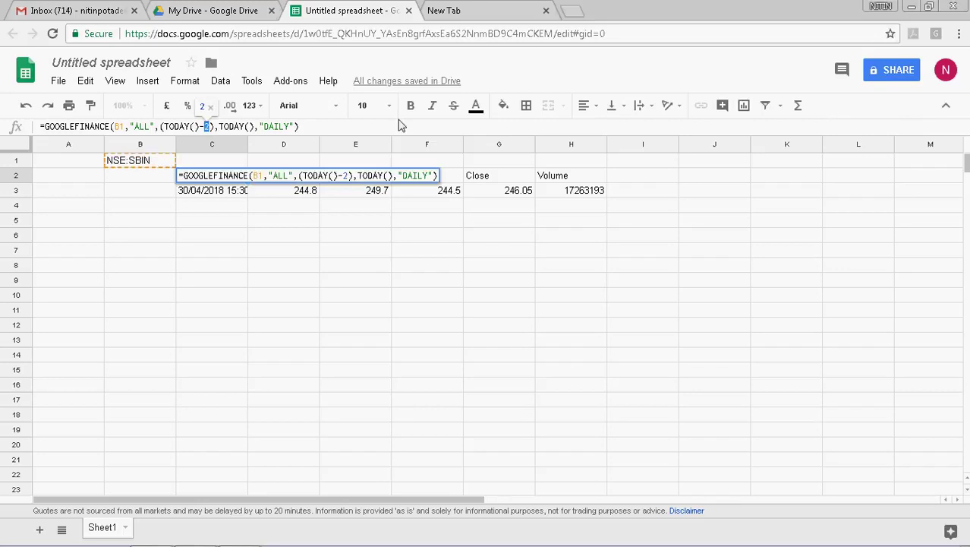
text(1)
key(Return)
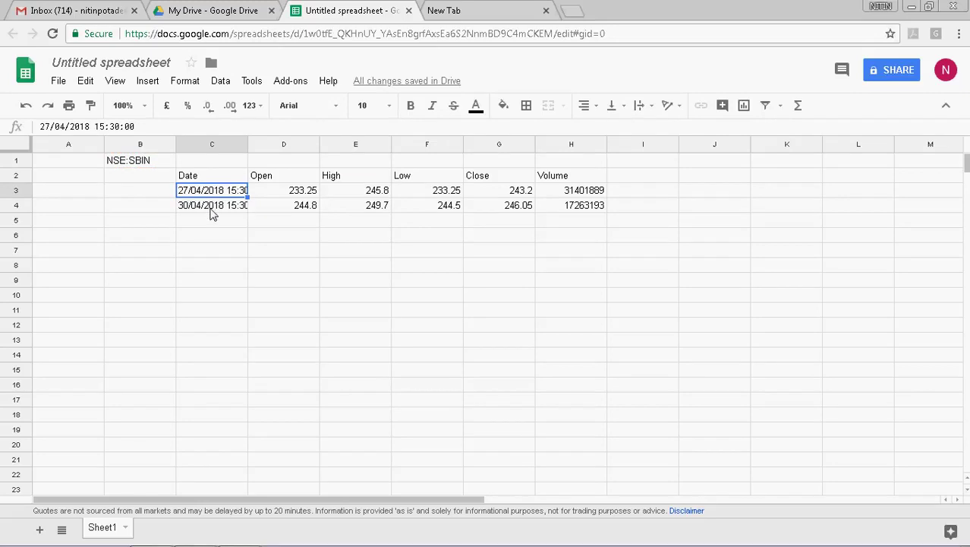
click(201, 162)
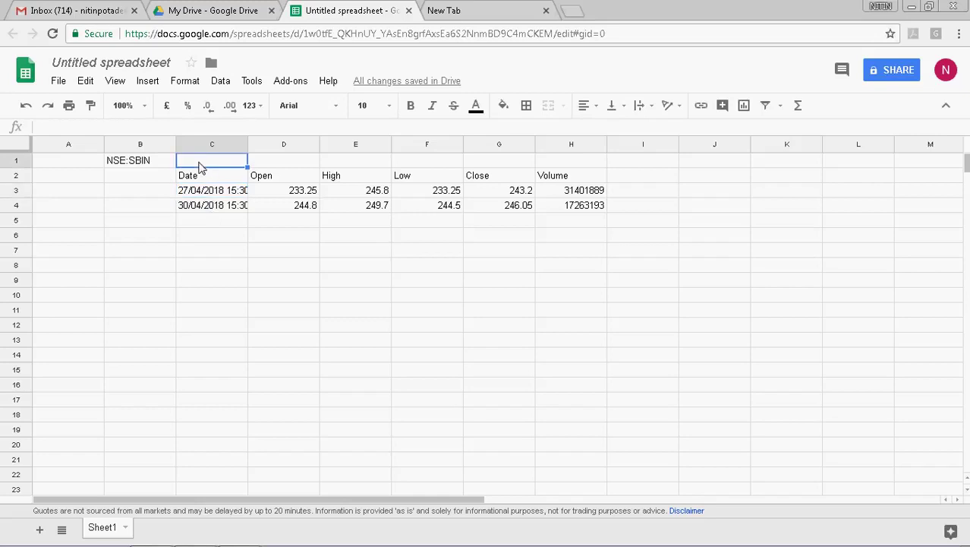
click(187, 180)
Move NSE:SBIN from B1 to B2 so the formula references B2, and widen column C
click(123, 167)
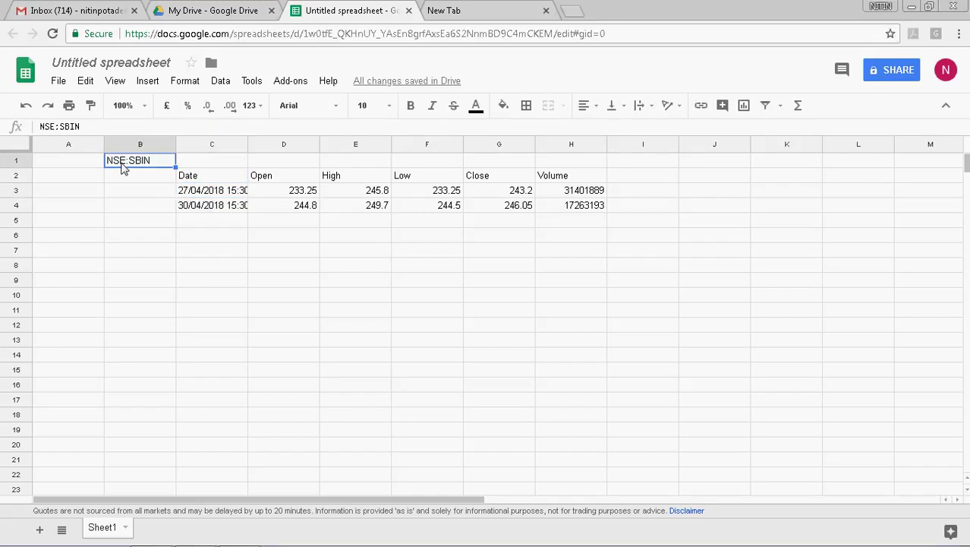
key(ctrl+c)
click(125, 183)
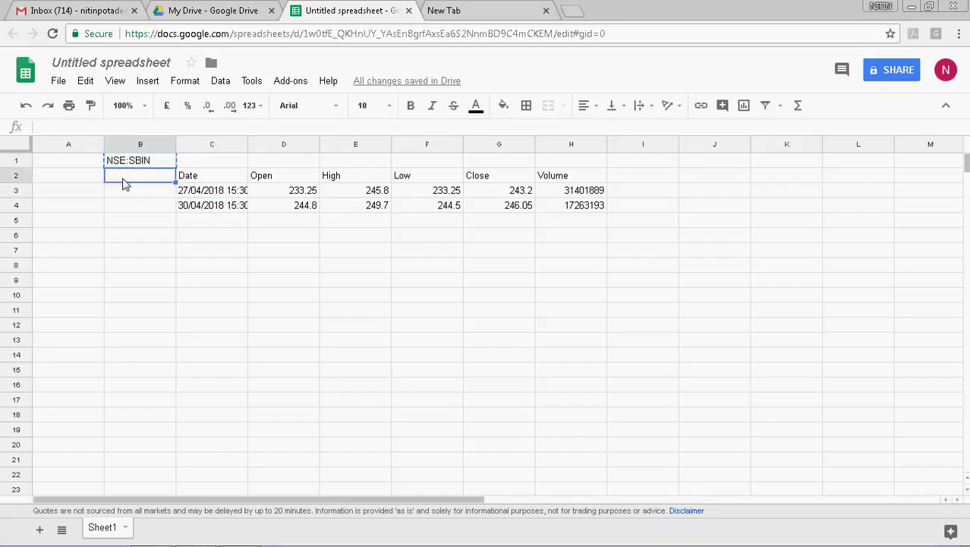
key(ctrl+v)
click(196, 181)
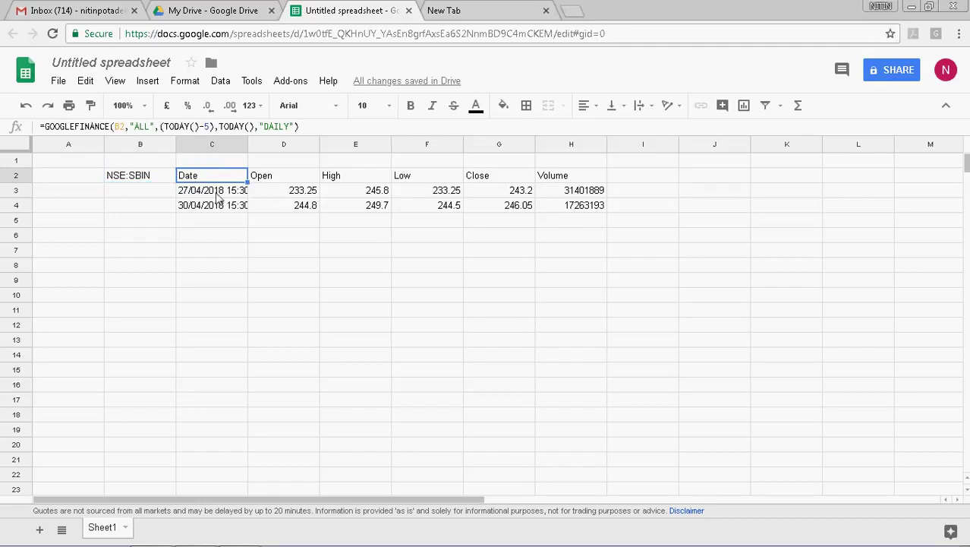
drag(247, 146, 255, 147)
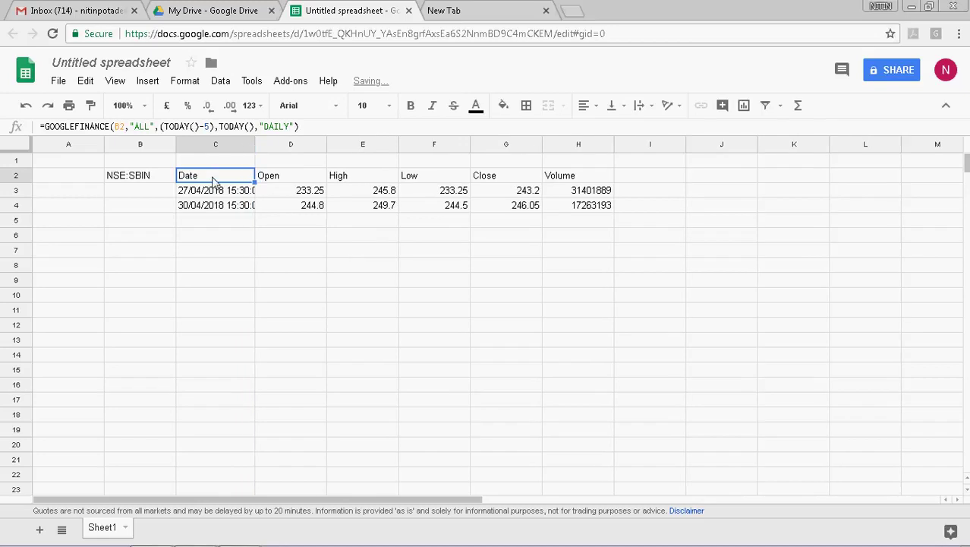
Change the formula's lookback from TODAY()-5 to TODAY()-15 for ten daily rows
click(210, 127)
double_click(210, 127)
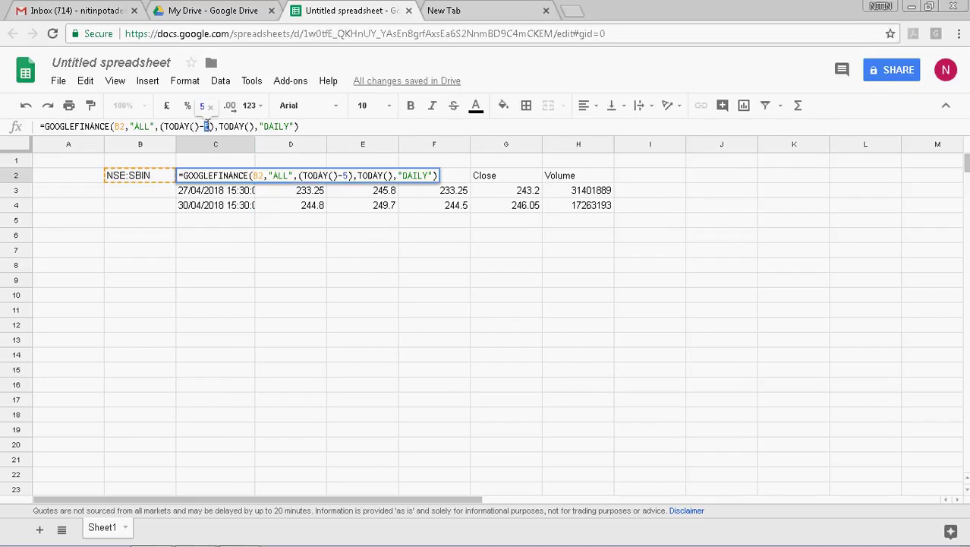
text(15)
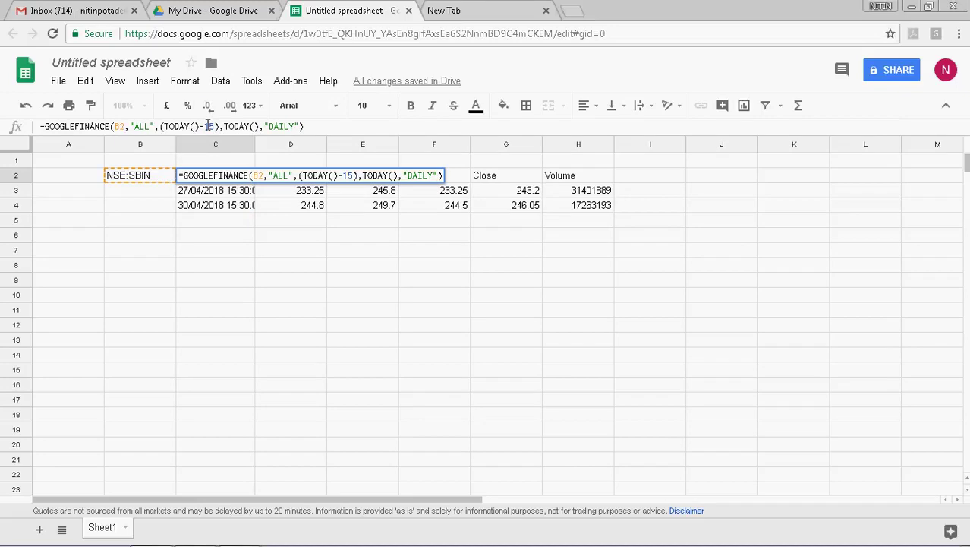
key(Return)
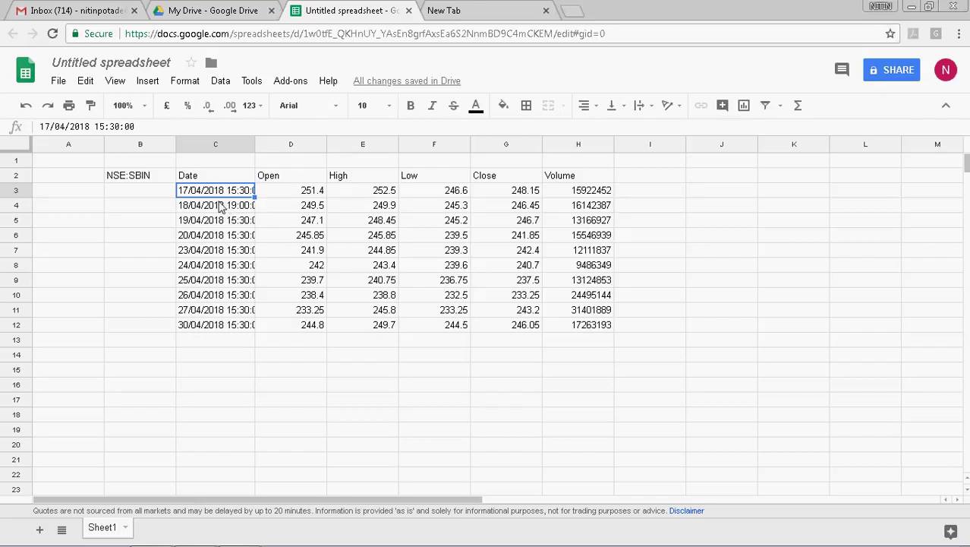
key(shift+Down)
key(shift+Down)
key(shift+Down)
key(shift+Down)
key(shift+Down)
key(shift+Down)
key(shift+Down)
key(shift+Down)
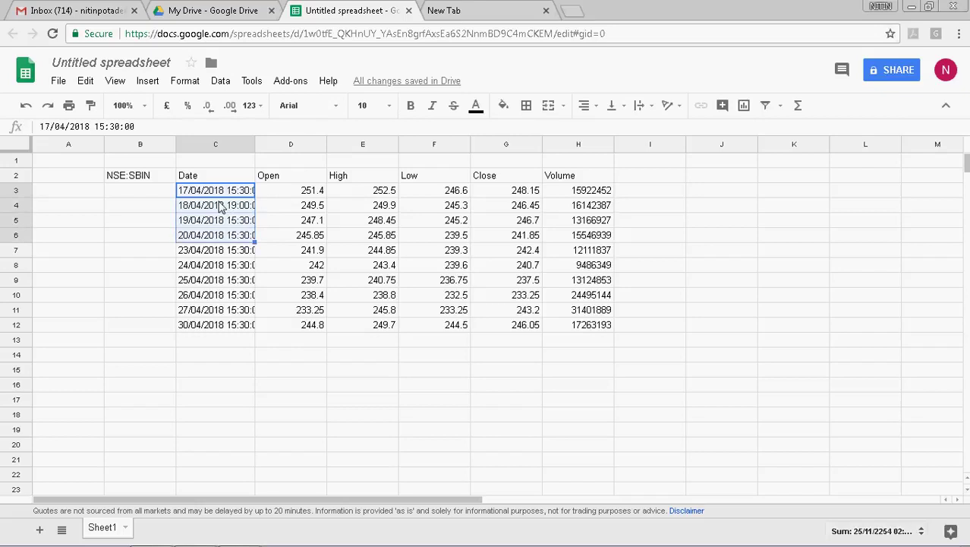
key(shift+Down)
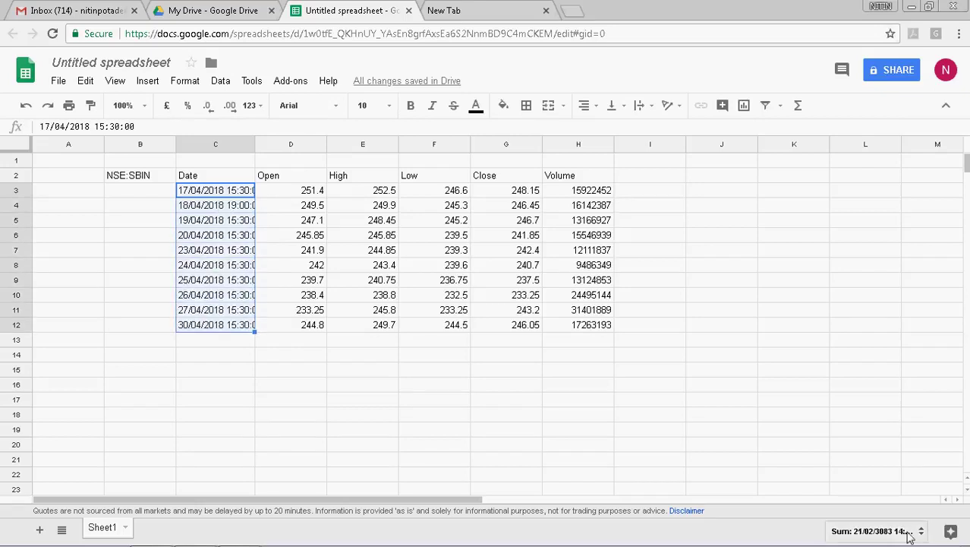
click(917, 530)
click(840, 267)
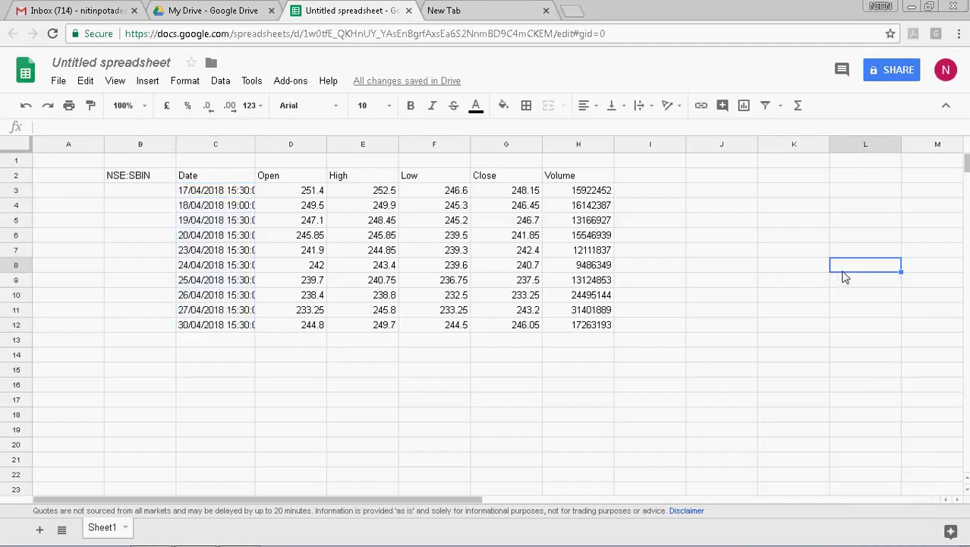
Replace the DAILY interval with WEEKLY in C2's GOOGLEFINANCE formula
click(197, 179)
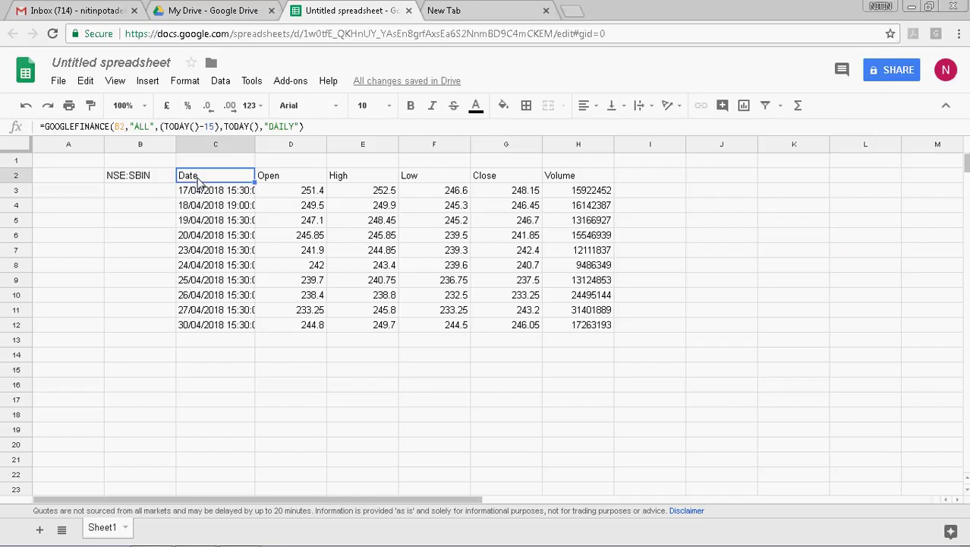
click(301, 127)
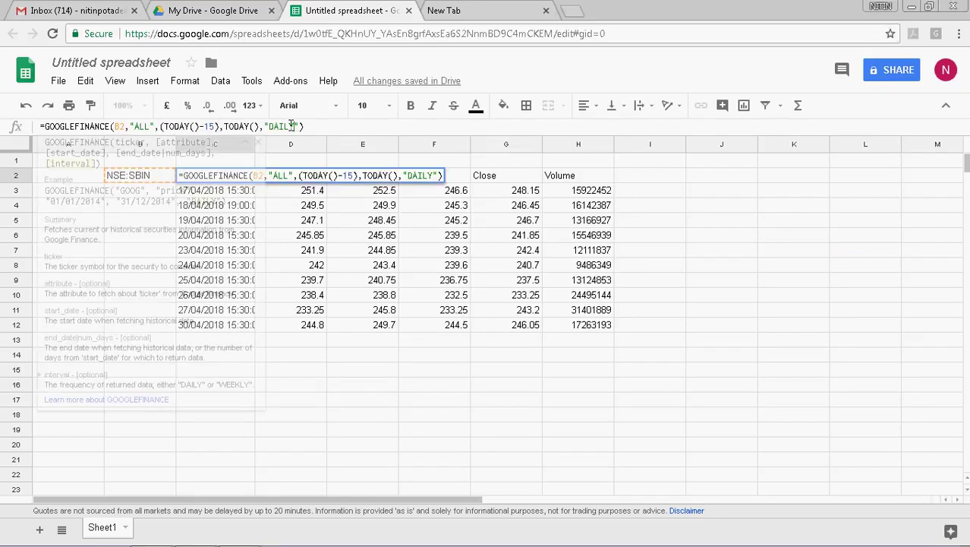
drag(295, 126, 269, 125)
text(WEE)
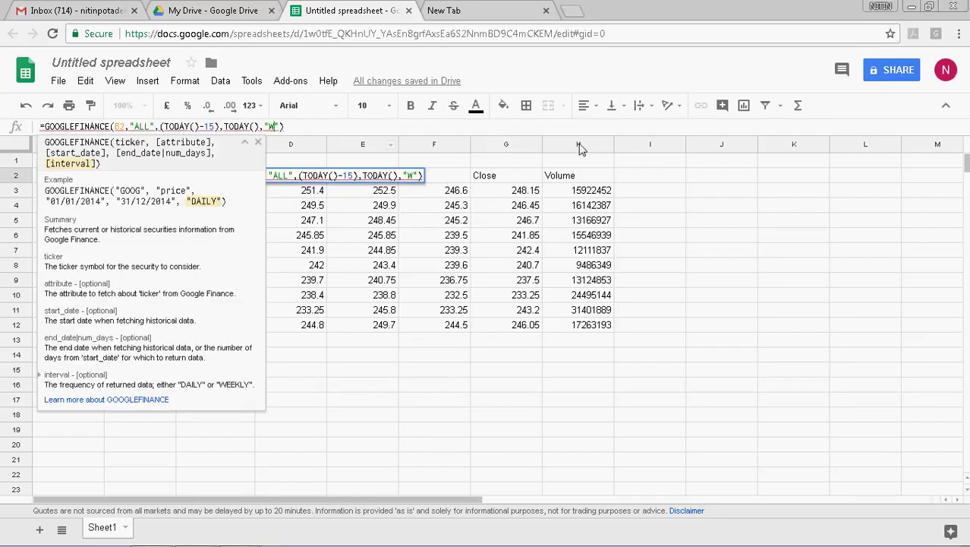
text(KL)
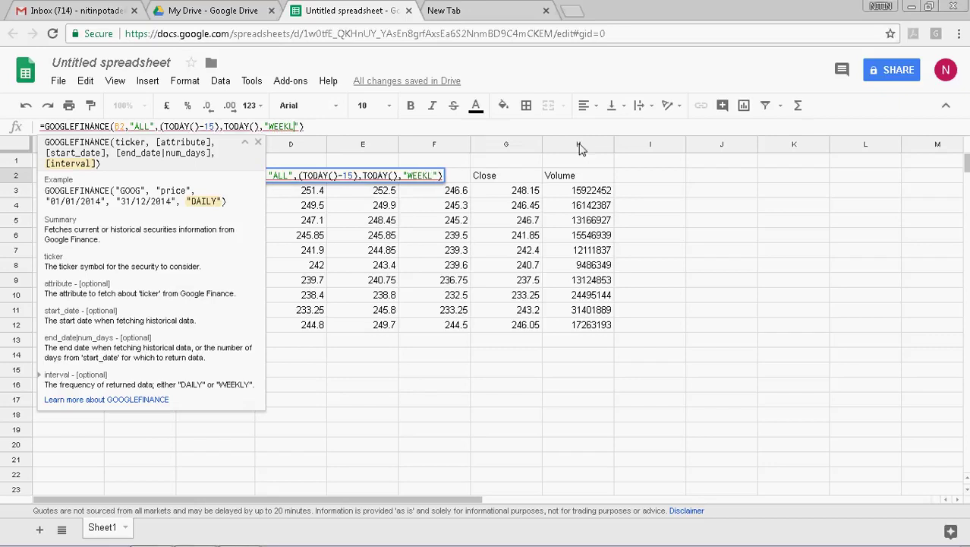
text(Y)
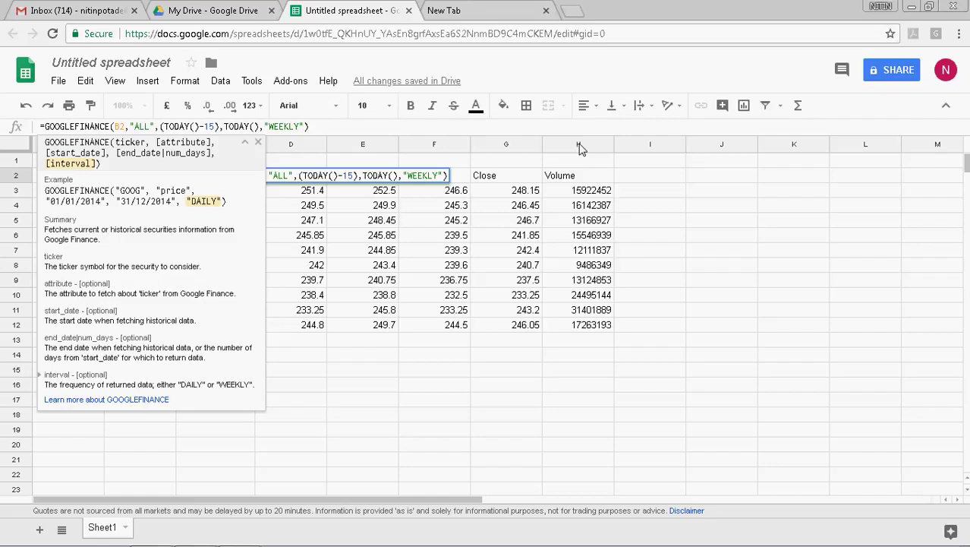
key(Return)
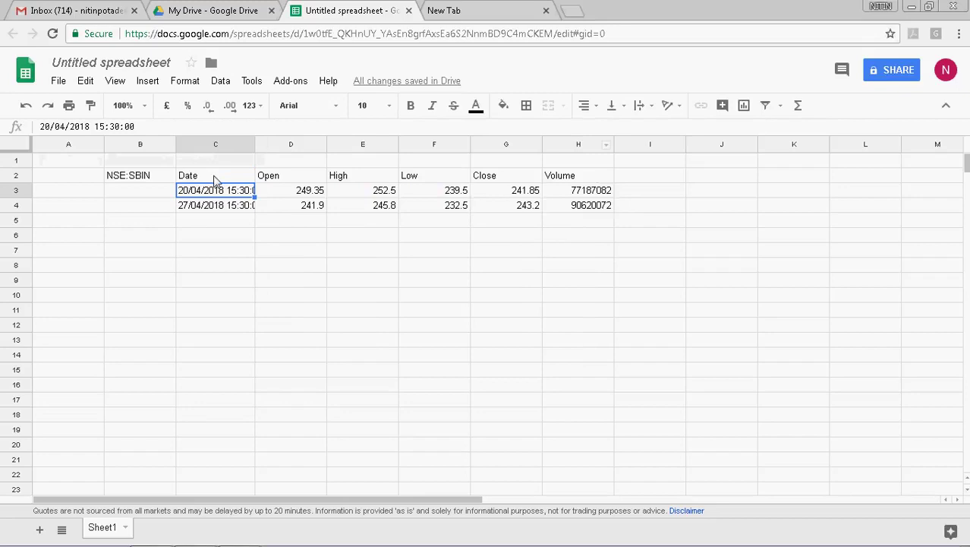
Check the weekly dates 20/04/2018 and 27/04/2018 and the formula cell
click(213, 180)
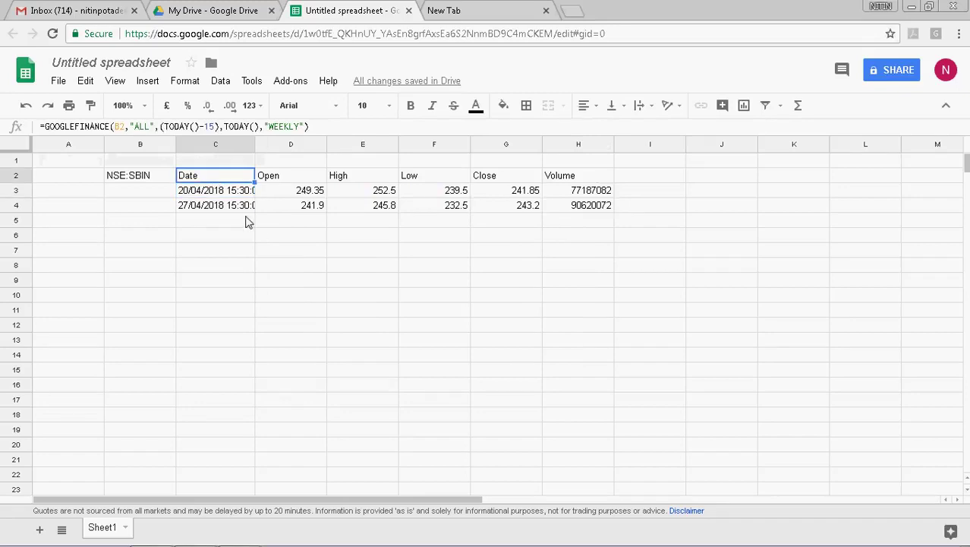
click(201, 193)
click(200, 206)
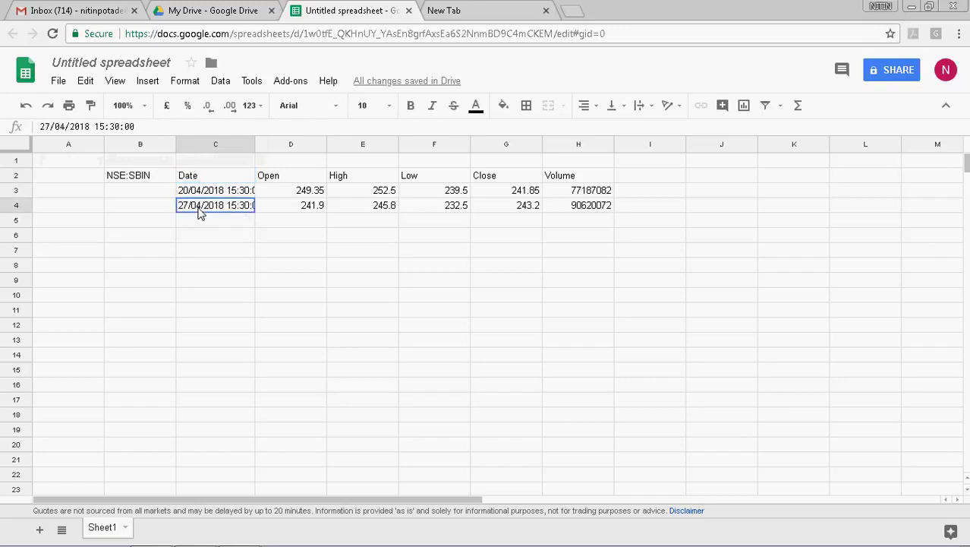
click(205, 174)
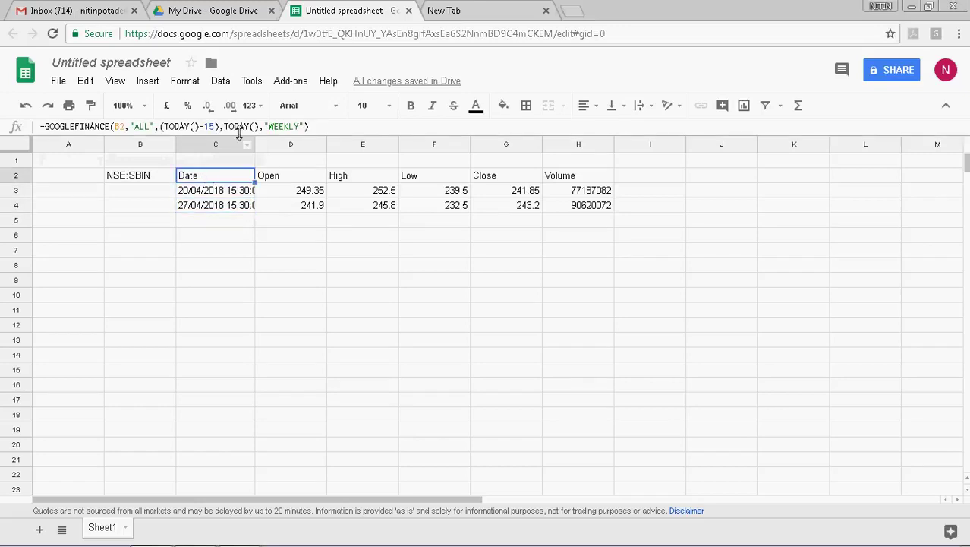
Change the lookback from TODAY()-15 to TODAY()-200 in the weekly formula
drag(216, 126, 205, 126)
text(200)
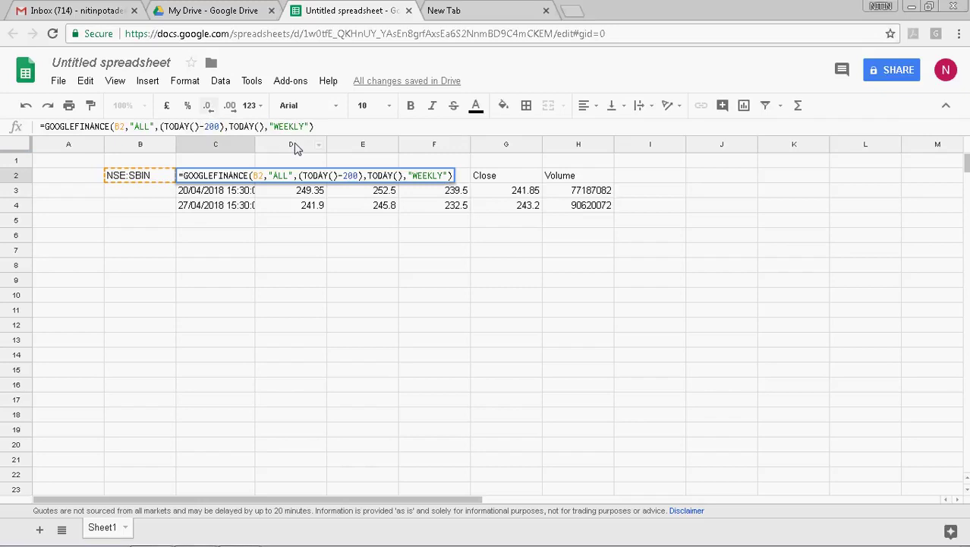
key(Return)
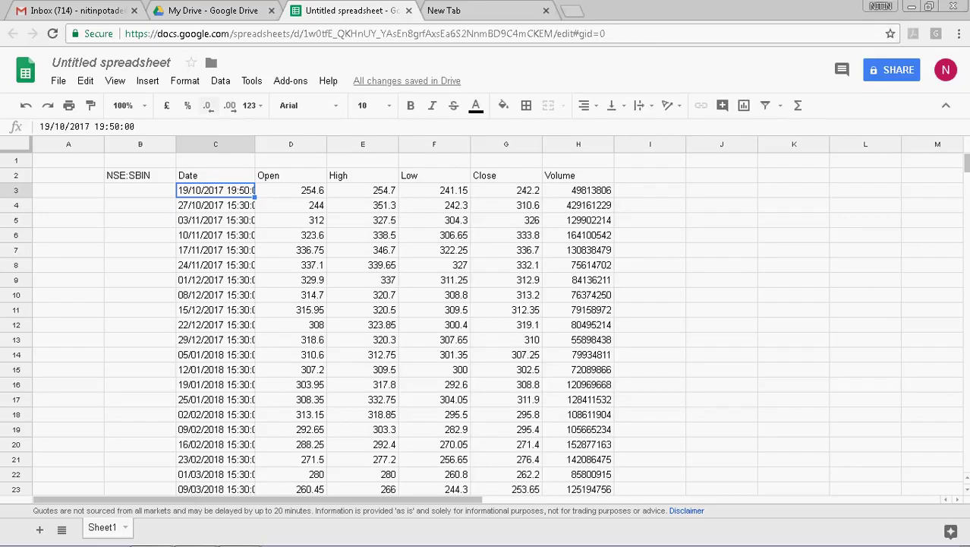
scroll(966, 174, down, 3)
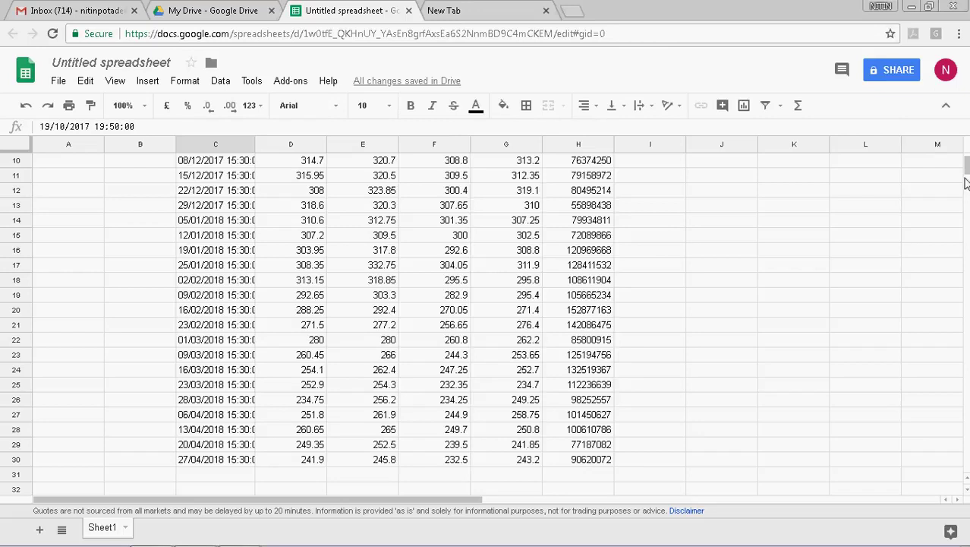
scroll(967, 175, up, 3)
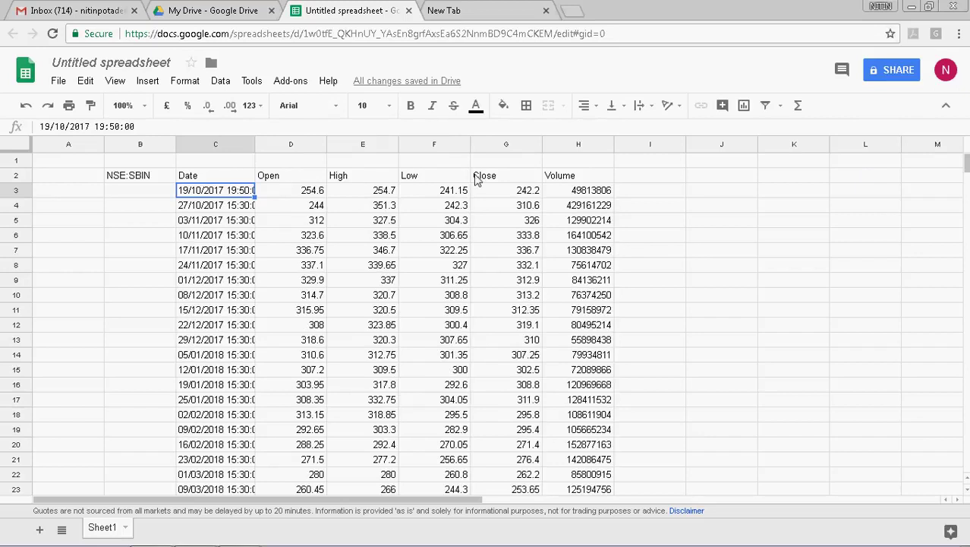
click(501, 179)
click(555, 181)
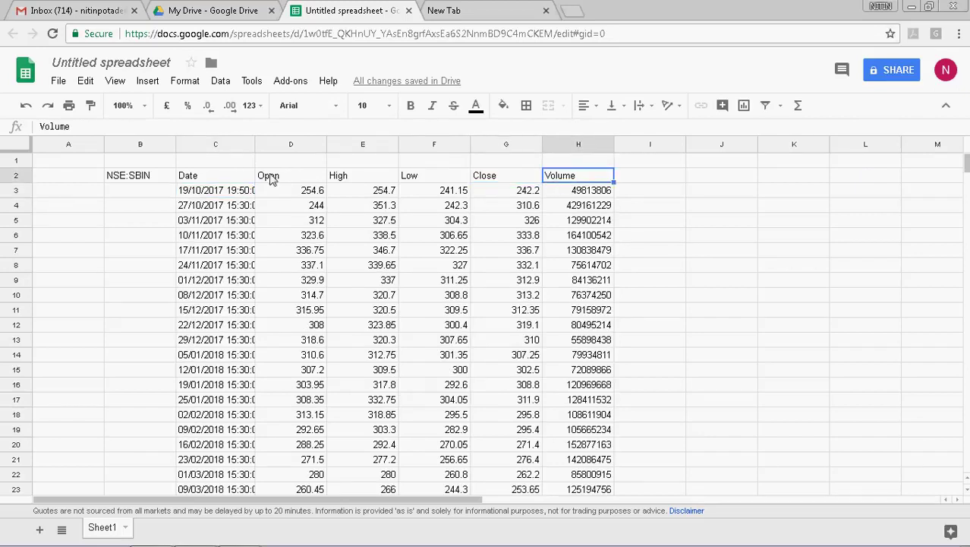
click(213, 178)
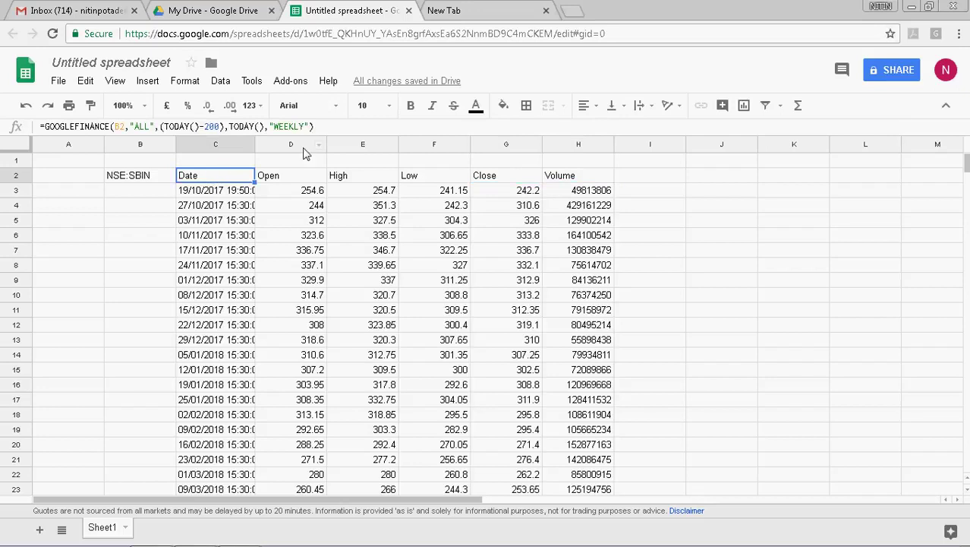
Edit the formula to TODAY()-20 and change the interval from WEEKLY back to DAILY
click(220, 126)
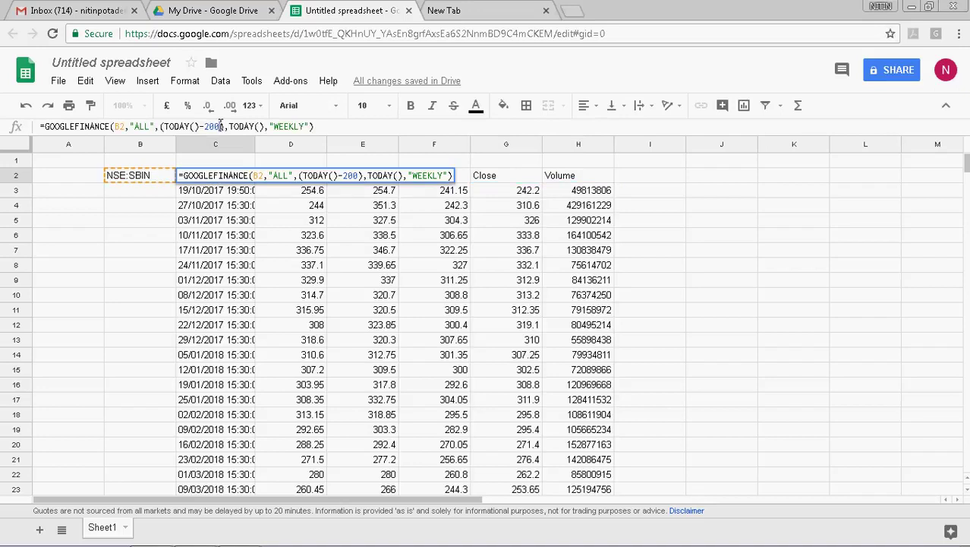
drag(220, 126, 204, 127)
text(20)
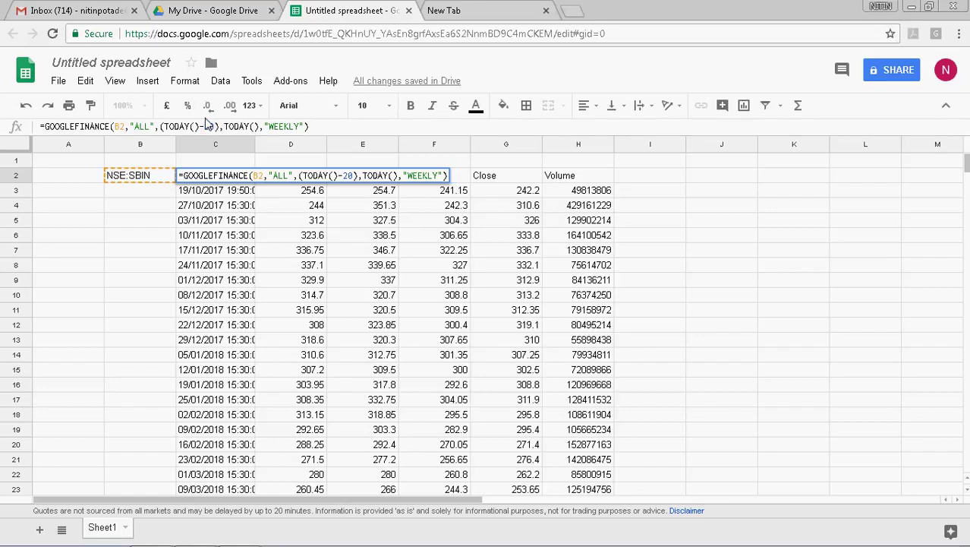
drag(290, 126, 268, 126)
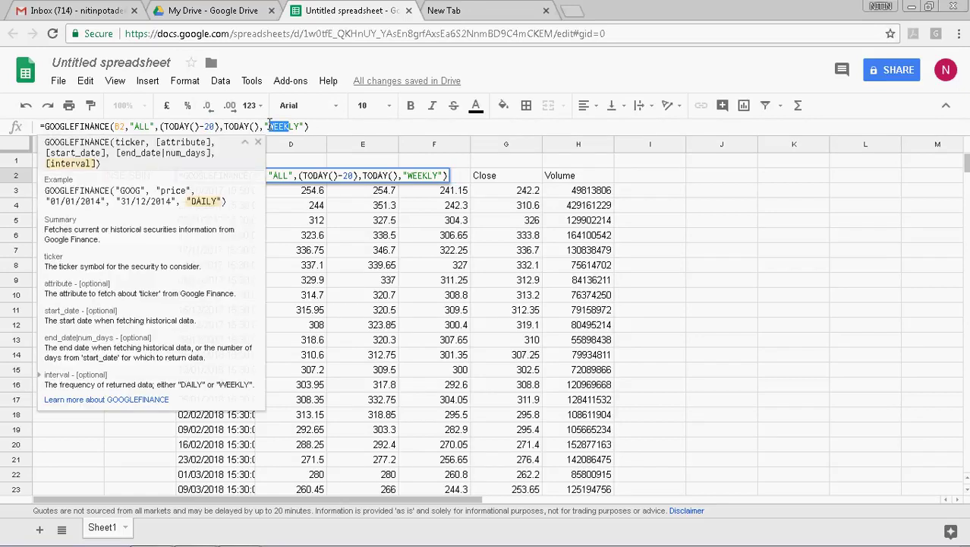
text(DAIL)
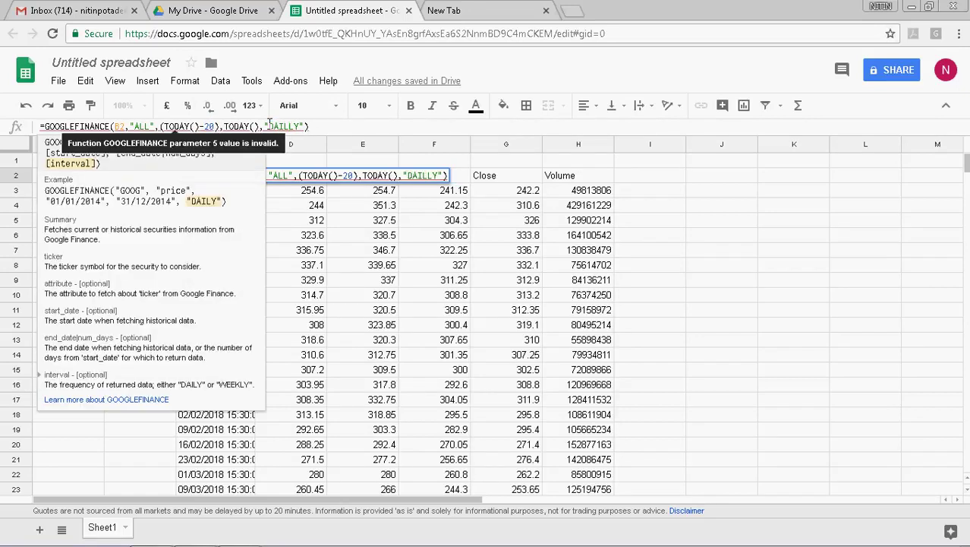
key(Delete)
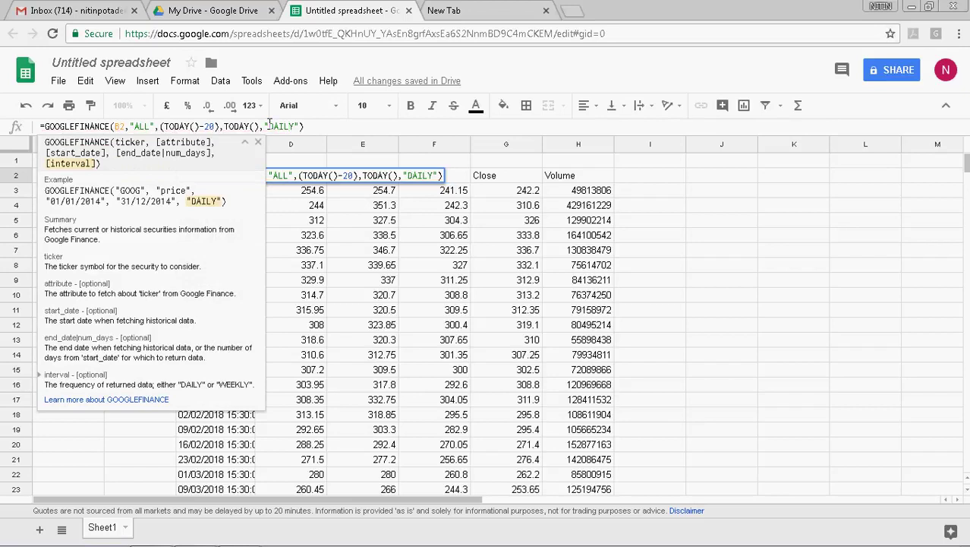
key(Return)
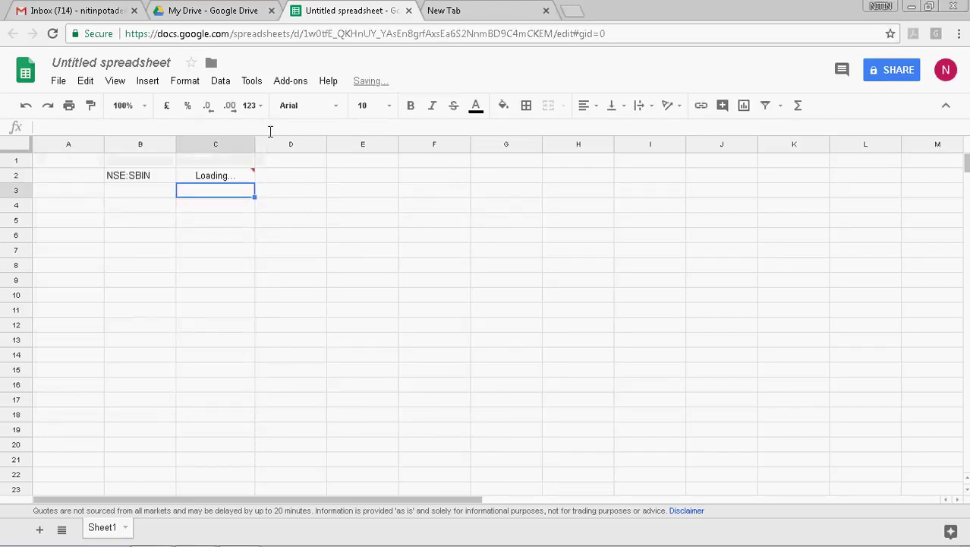
click(649, 192)
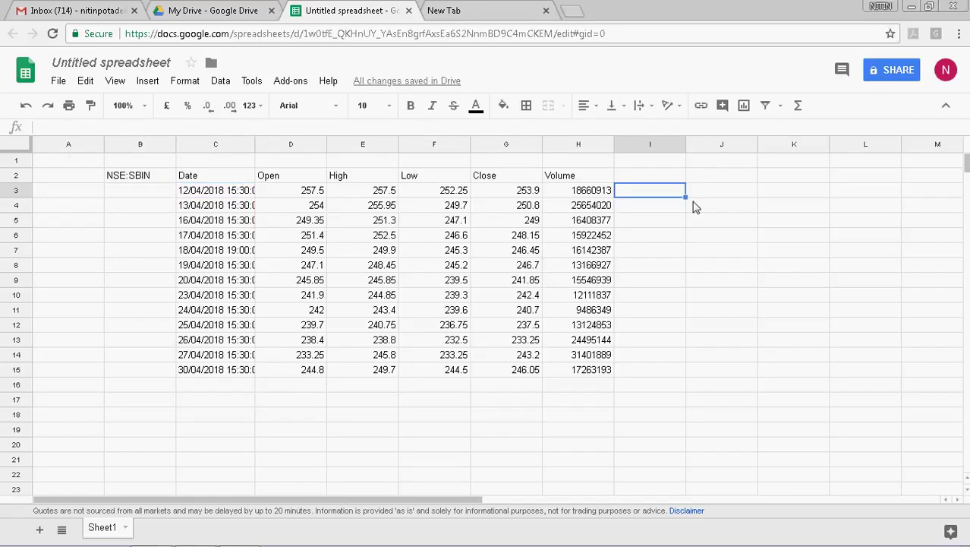
click(71, 143)
right_click(71, 143)
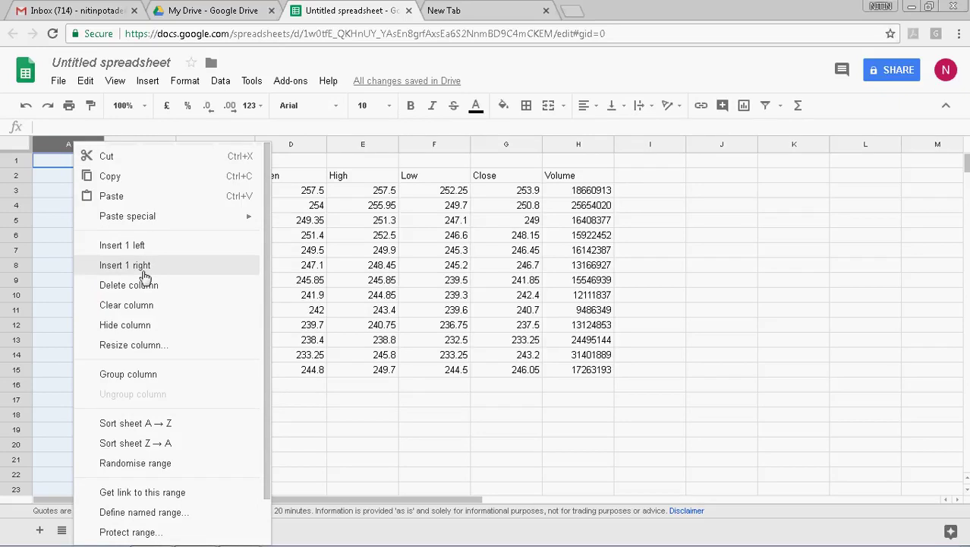
click(484, 450)
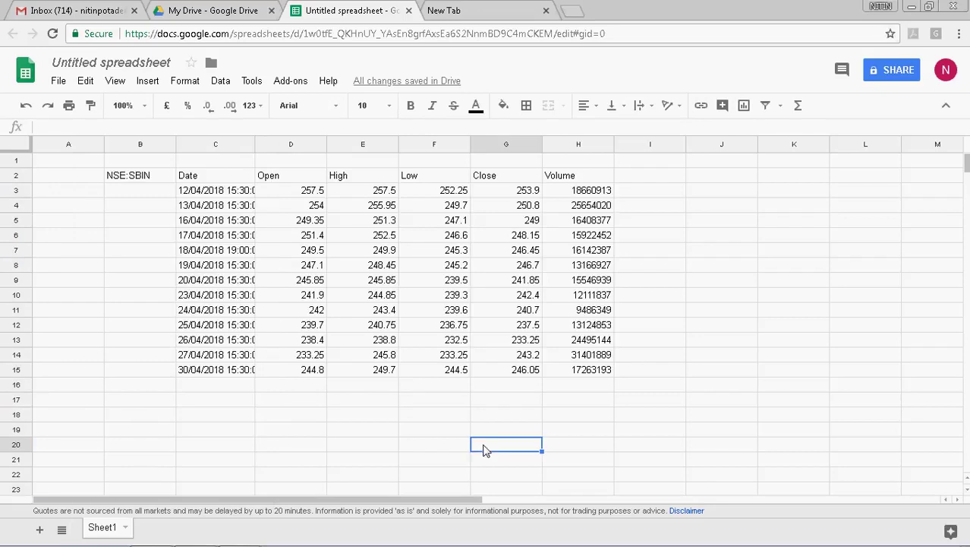